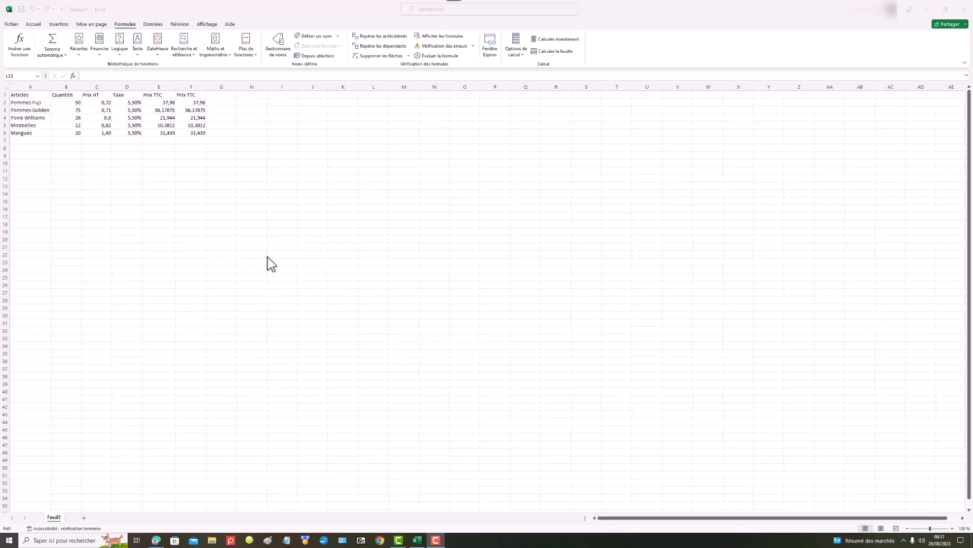
- Autofit both Prix TTC columns (E and F) while the sheet's formulas are displayed, and return the sheet to showing results
left_click(108, 216)
left_click(32, 25)
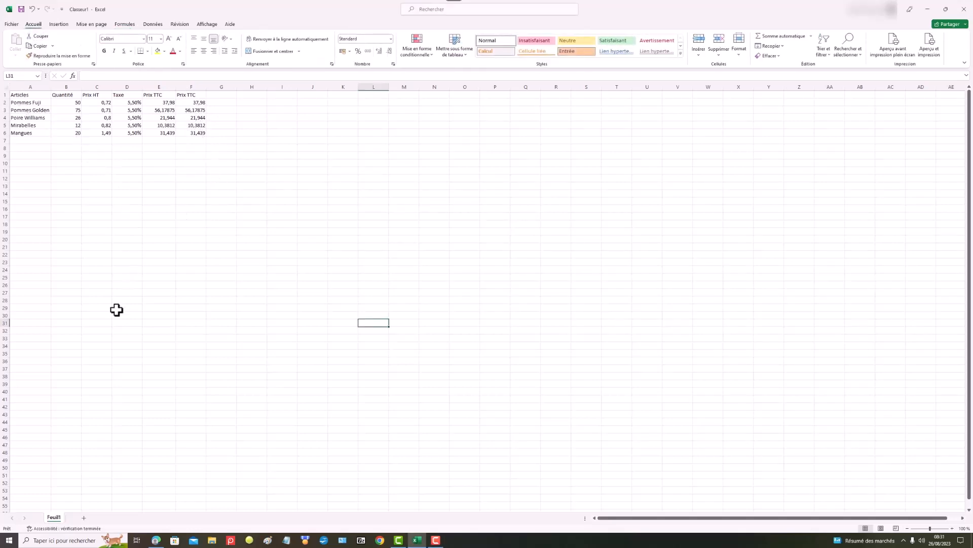
left_click(124, 25)
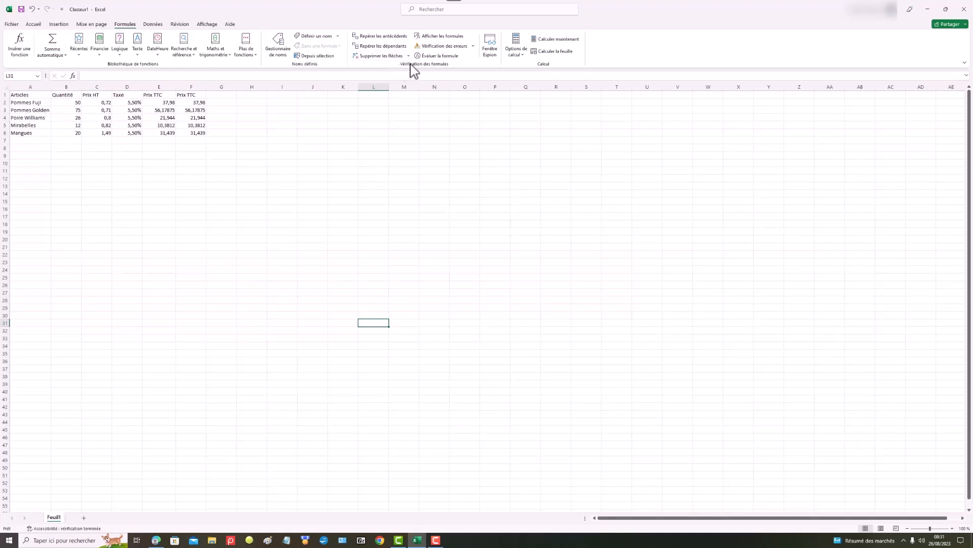
left_click(434, 37)
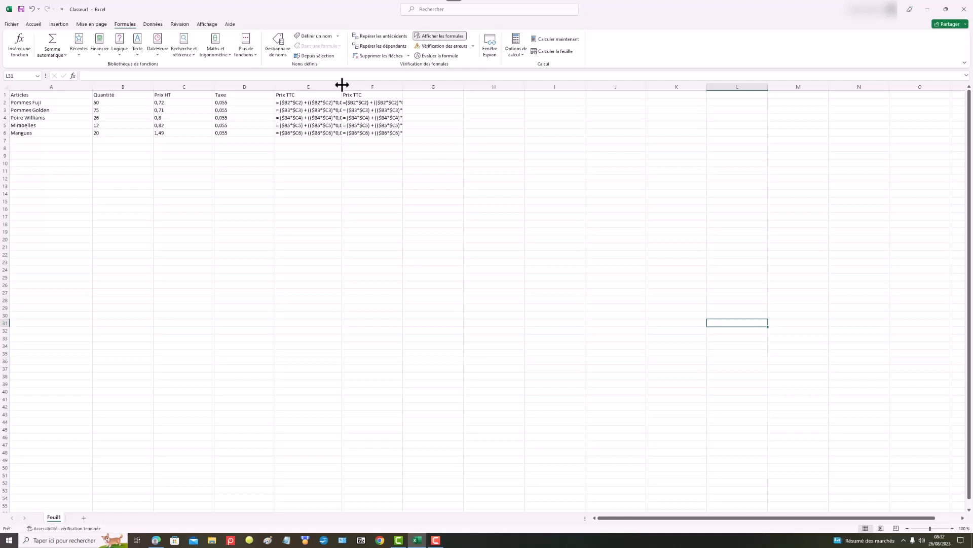
double_click(343, 84)
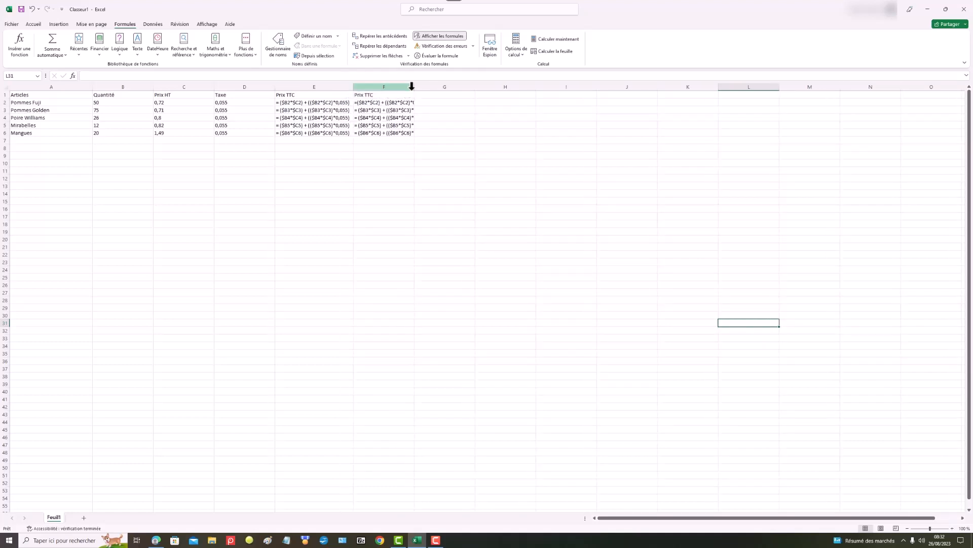
double_click(415, 87)
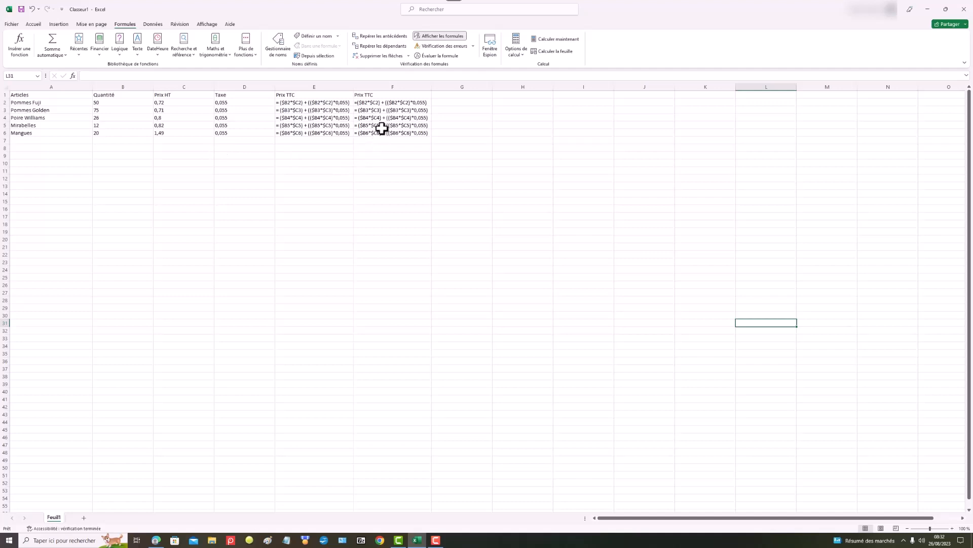
left_click(441, 38)
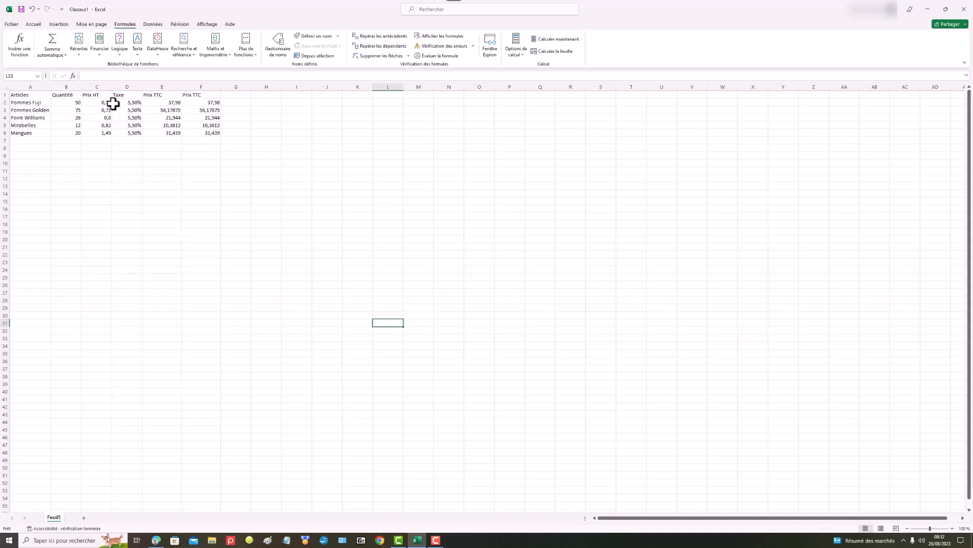
- With cell E2 selected, display the sheet's formulas to inspect its cell references, and hide the formulas again
left_click(163, 101)
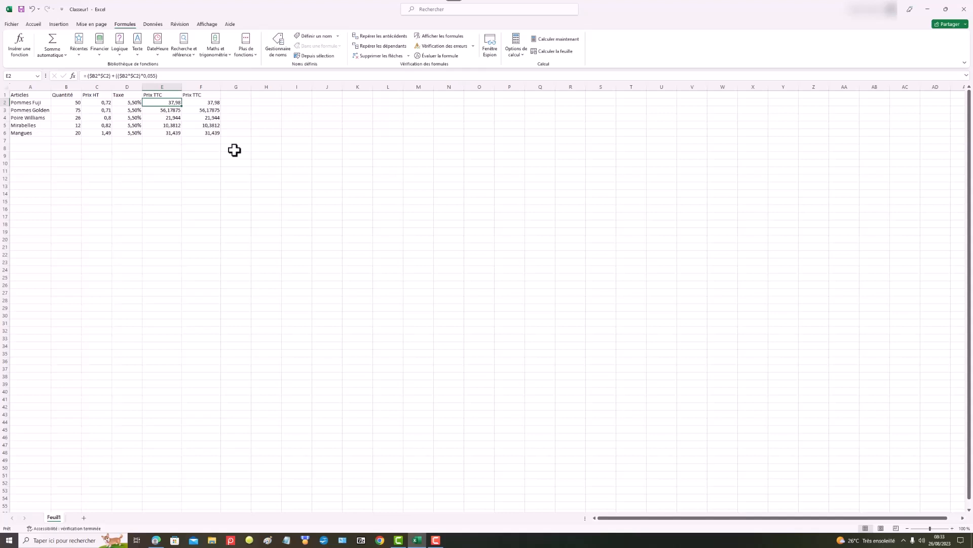
key("ctrl+grave")
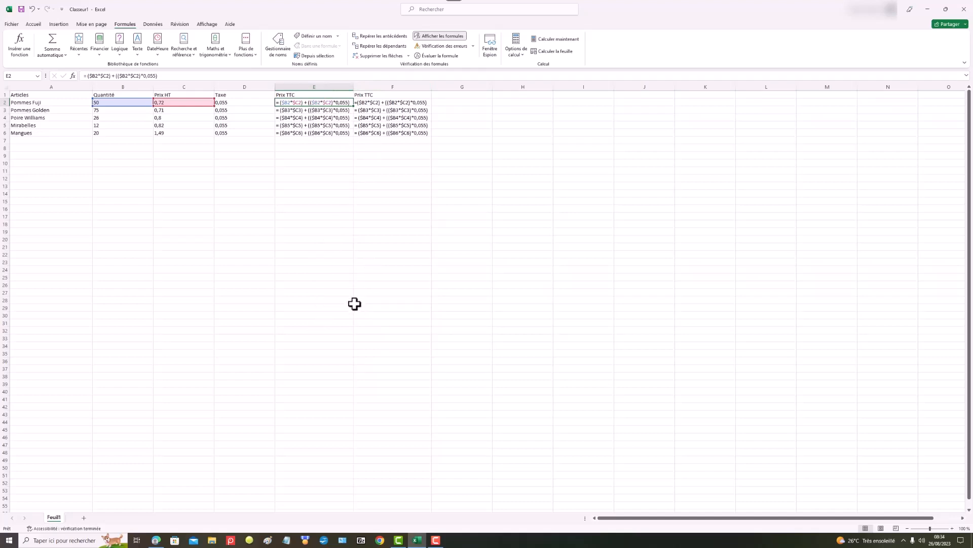
key("ctrl+grave")
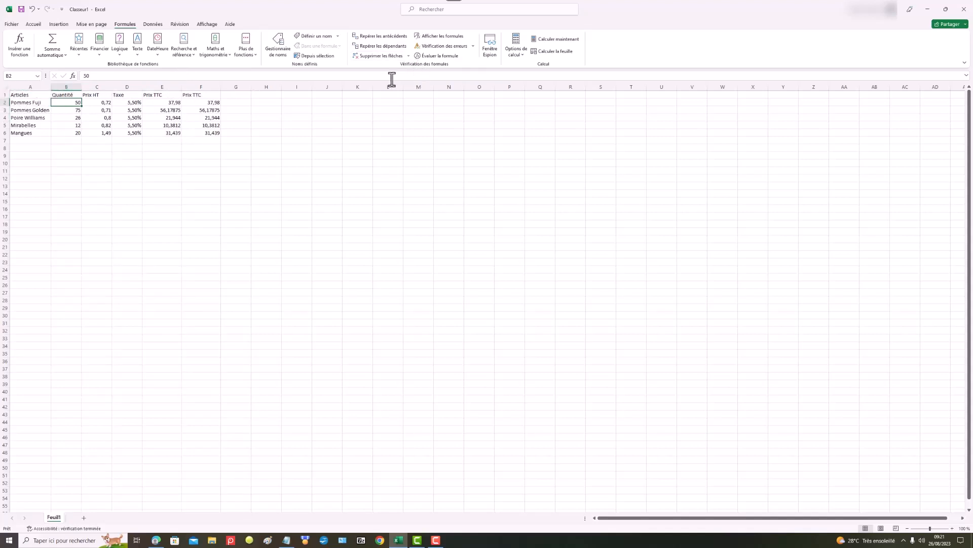
- Run Evaluate Formula on the Pommes Fuji quantity in cell B2 and close the evaluation
left_click(96, 25)
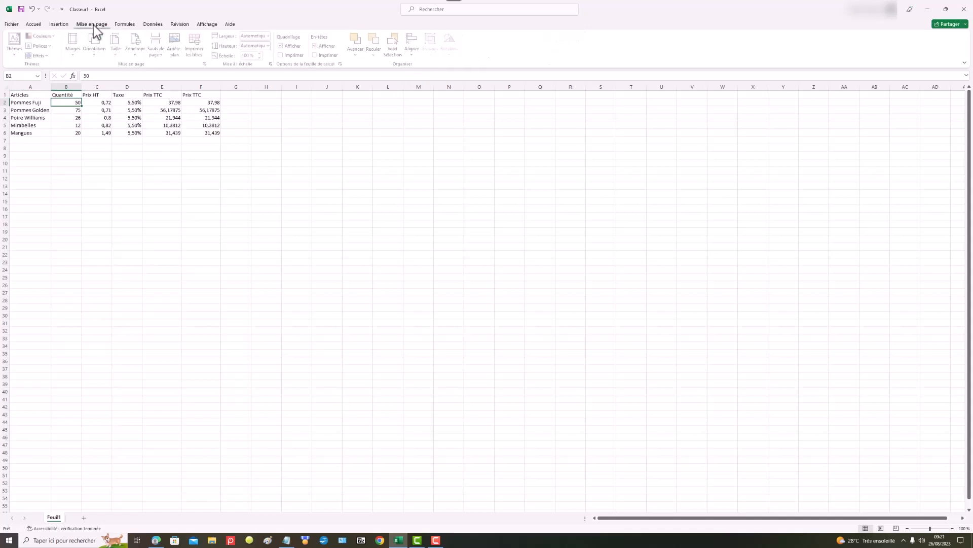
left_click(122, 24)
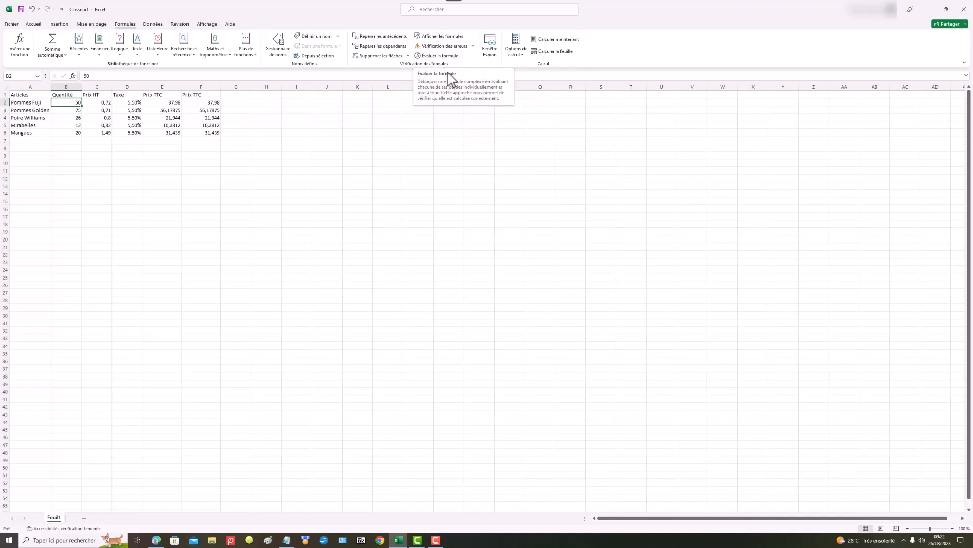
left_click(441, 57)
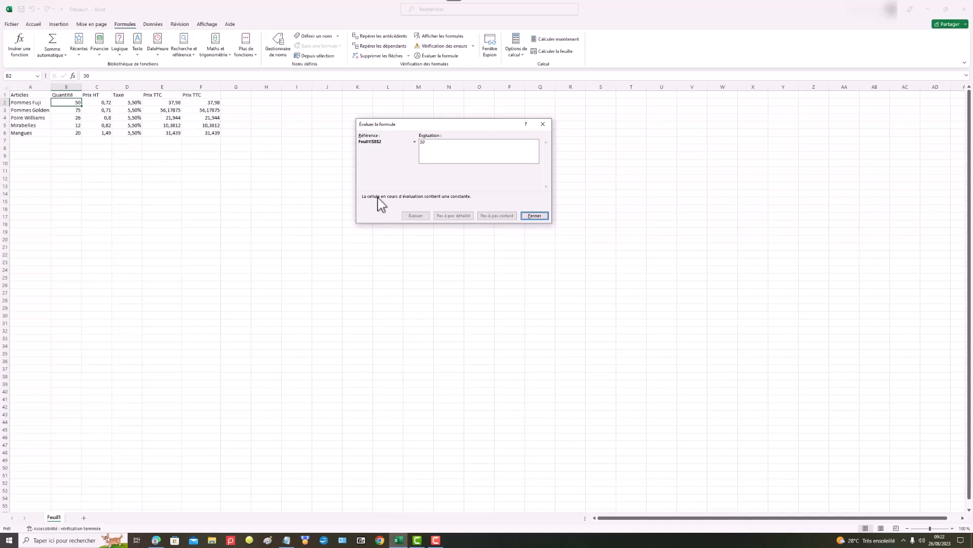
left_click(535, 218)
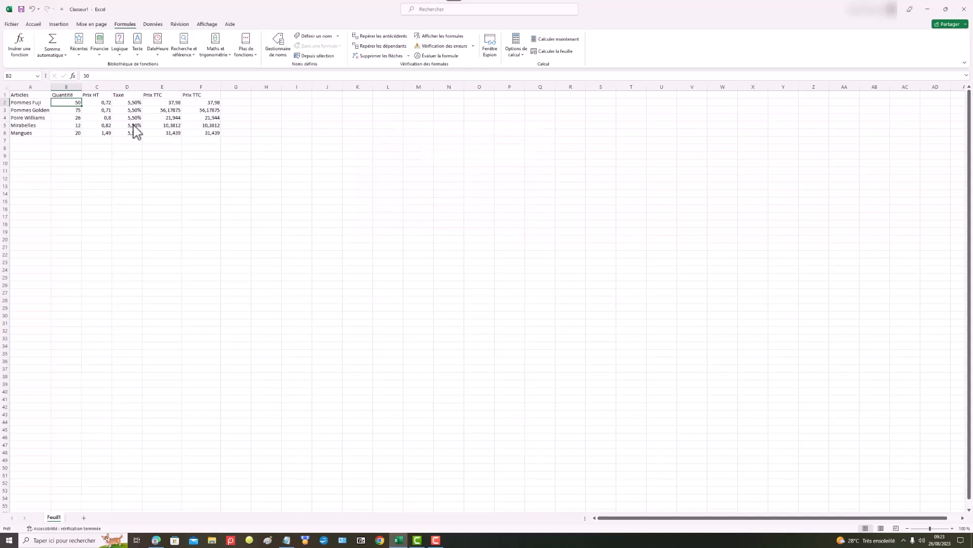
- Run Evaluate Formula on the Pommes Fuji price in cell C2 and on its tax rate in cell D2
left_click(102, 102)
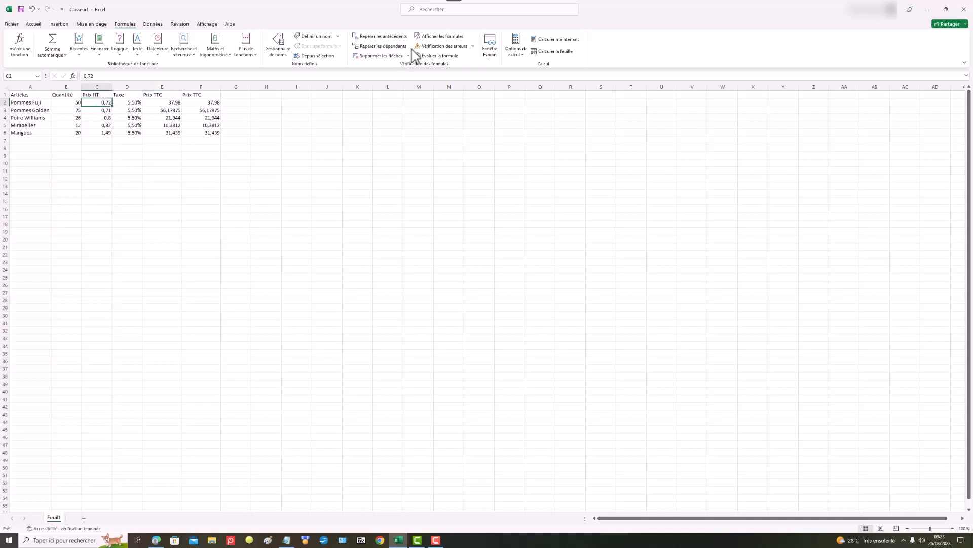
left_click(450, 57)
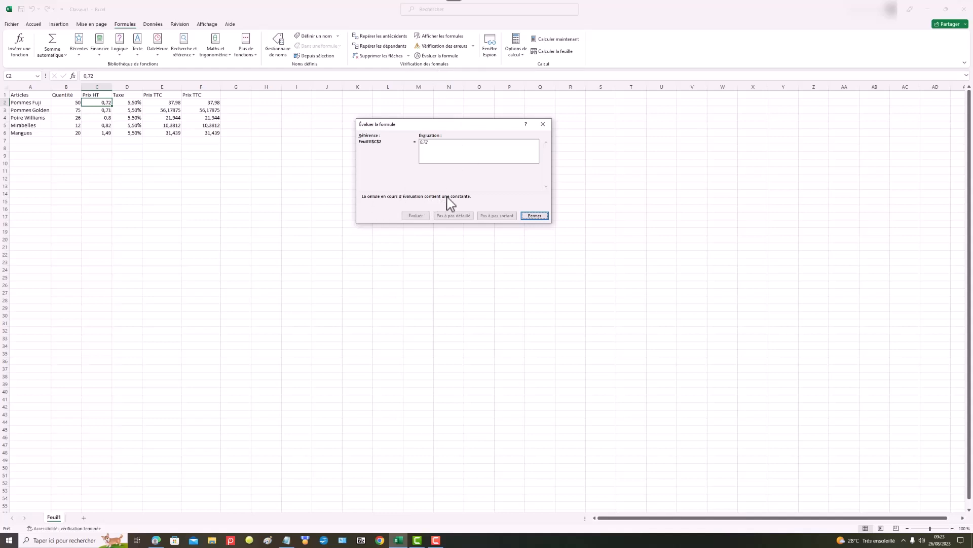
left_click(534, 217)
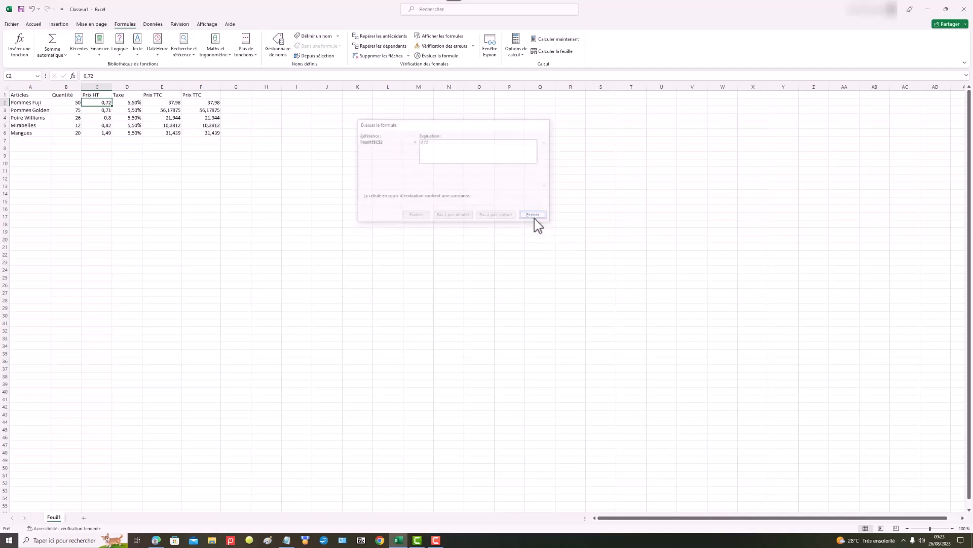
left_click(134, 103)
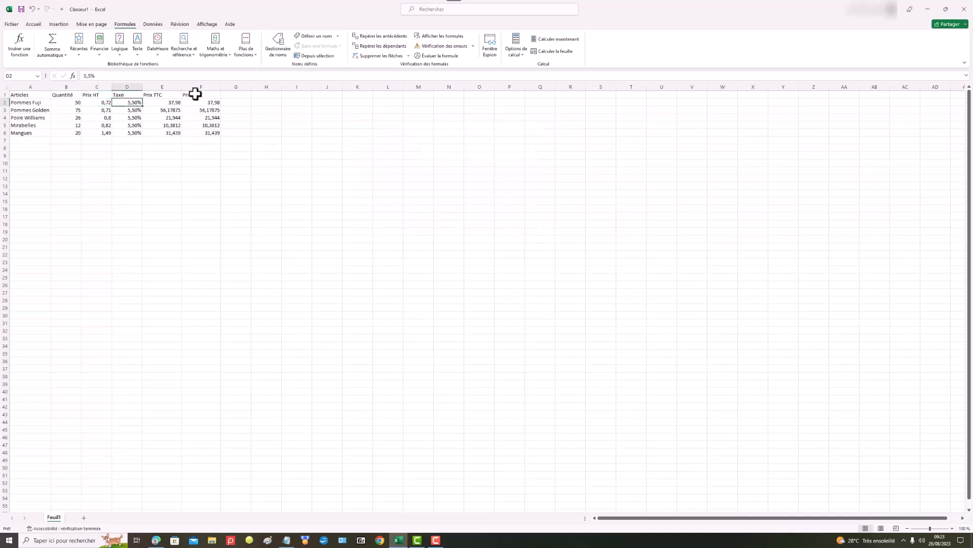
left_click(454, 57)
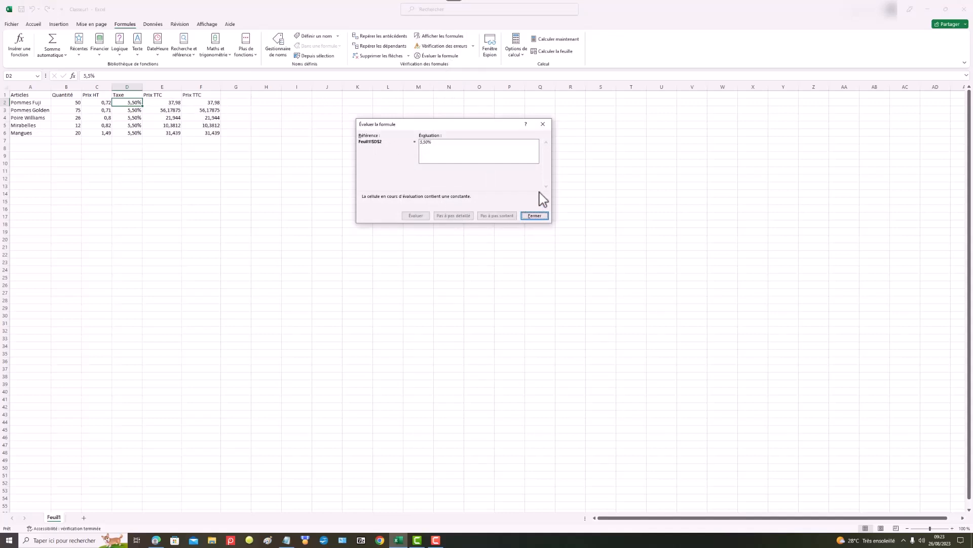
left_click(533, 216)
- Evaluate the Prix TTC formula in cell E2 step by step through to its result, and close the evaluation
left_click(172, 102)
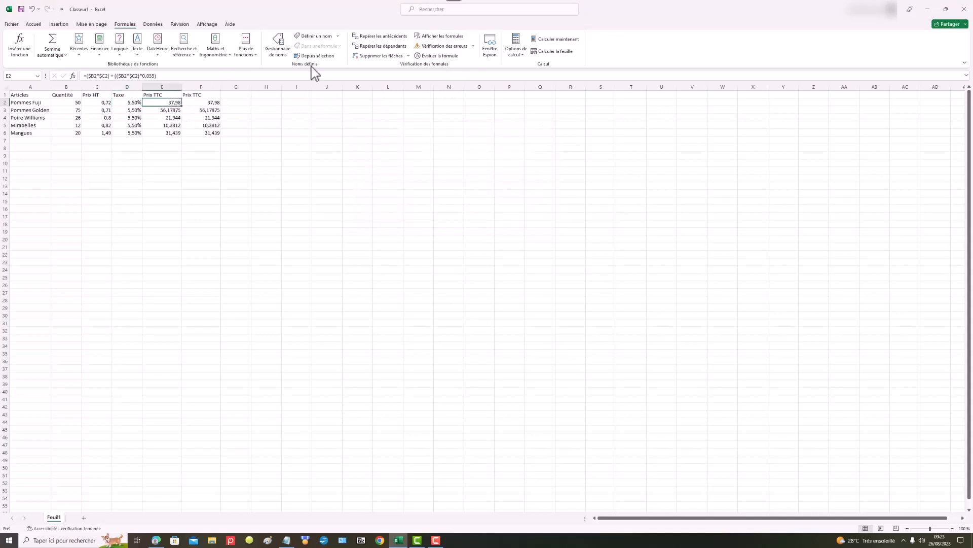
left_click(448, 58)
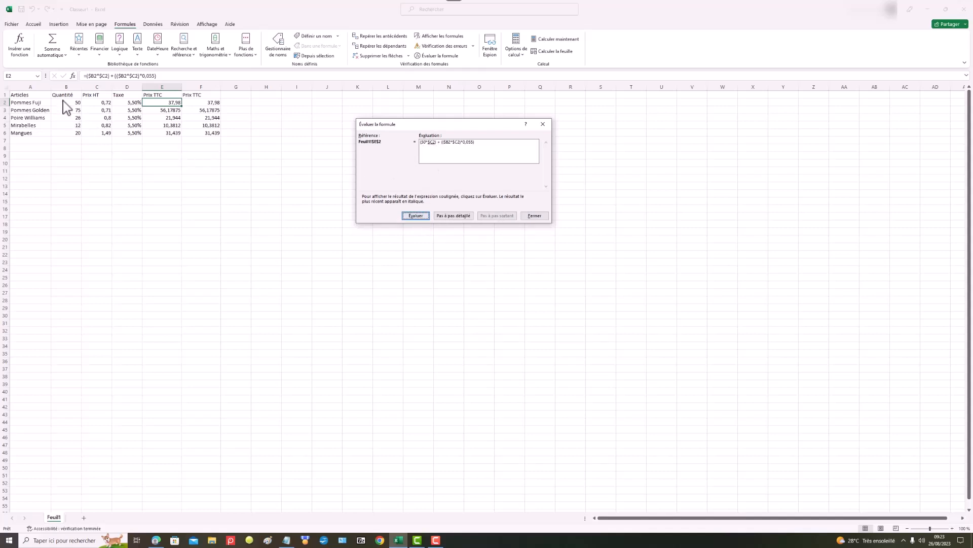
left_click(416, 216)
left_click(417, 217)
left_click(414, 215)
left_click(416, 216)
left_click(417, 216)
left_click(420, 217)
left_click(417, 216)
left_click(417, 216)
left_click(416, 216)
left_click(415, 216)
left_click(538, 216)
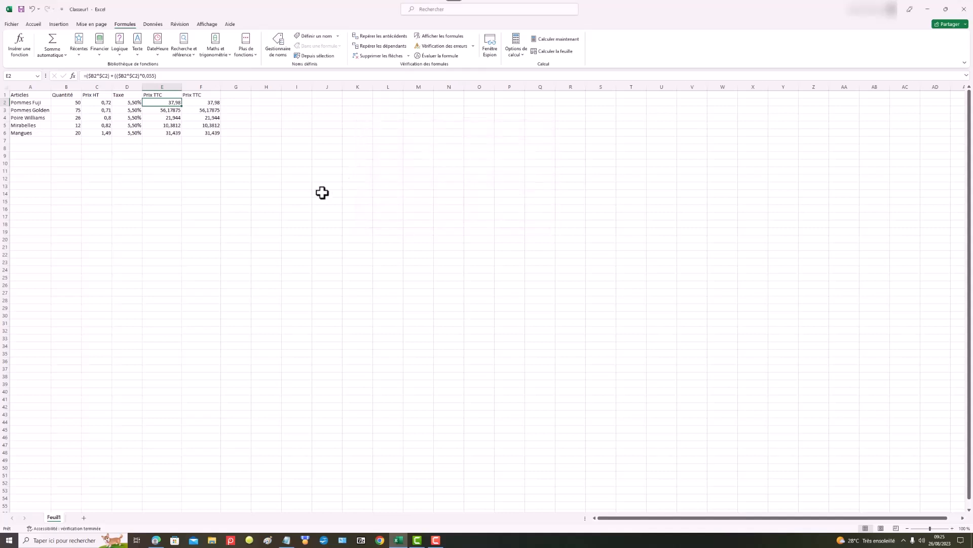